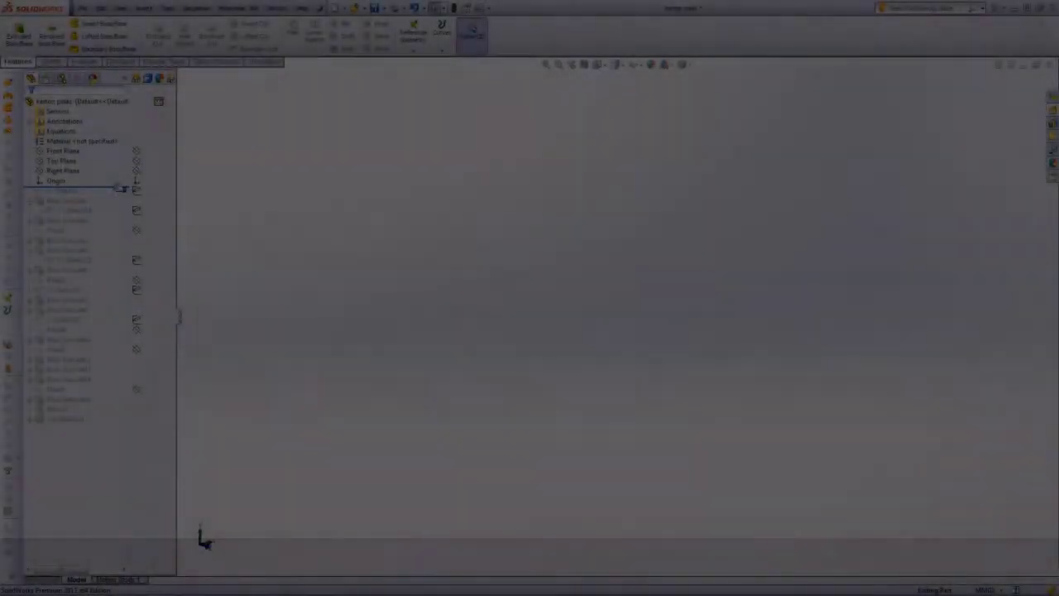
Roll the history forward through Boss-Extrude6, accepting the Sketch21 unabsorb prompt
drag(121, 189, 116, 214)
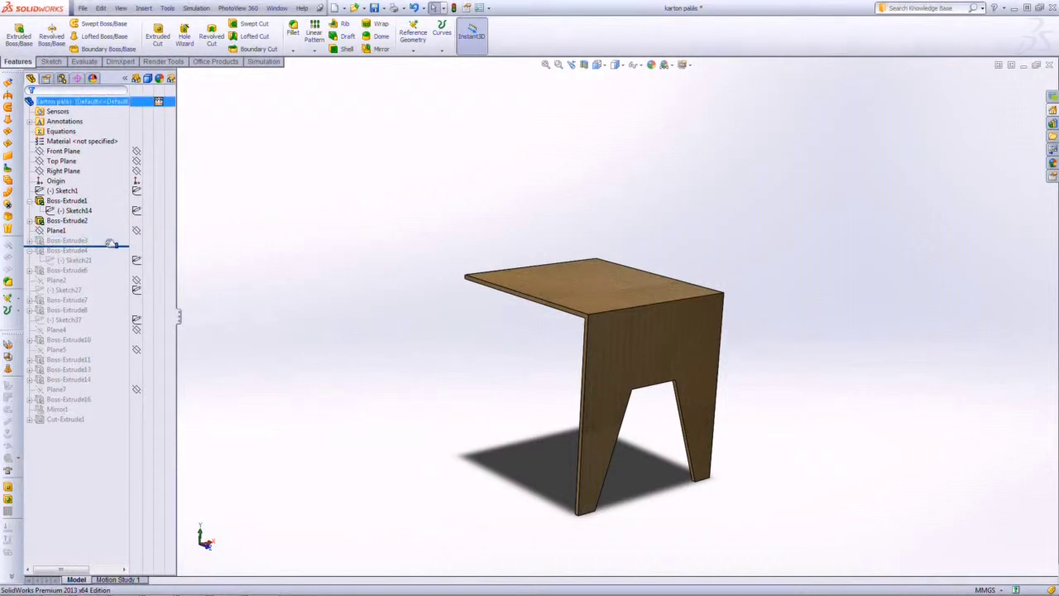
drag(110, 244, 108, 251)
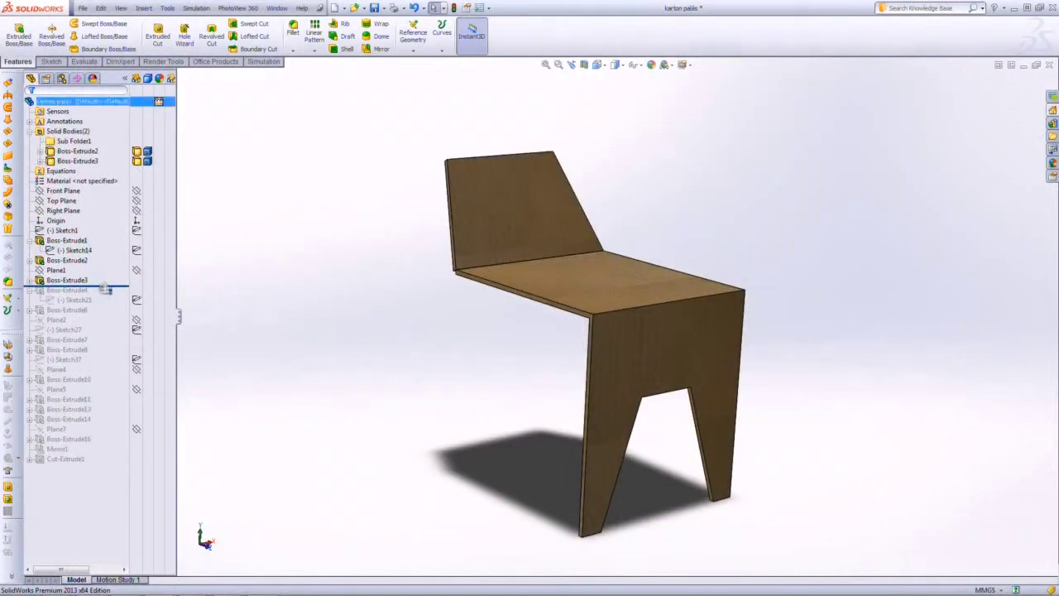
drag(102, 288, 104, 295)
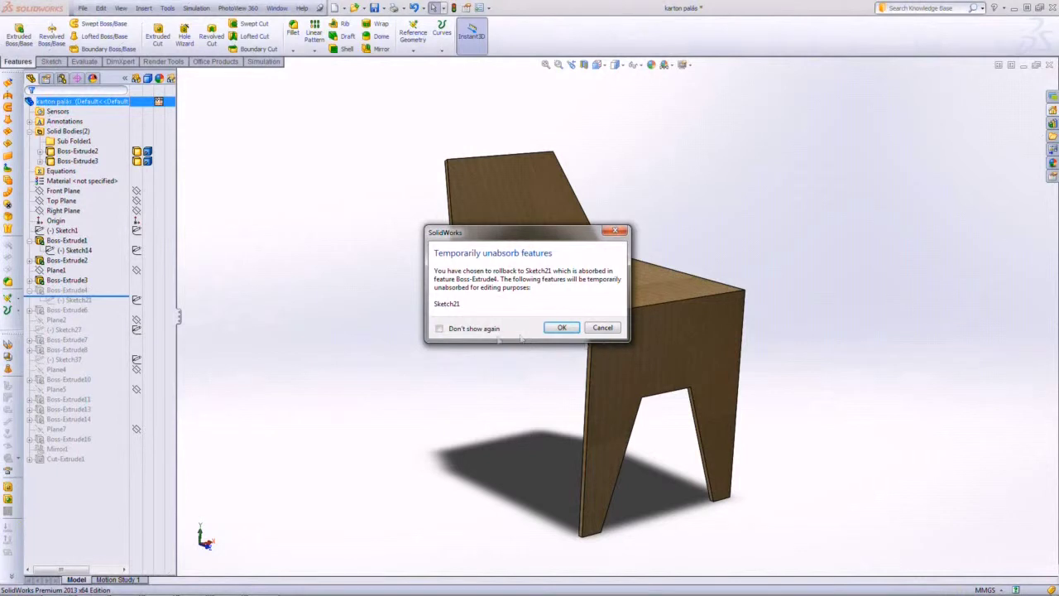
click(552, 331)
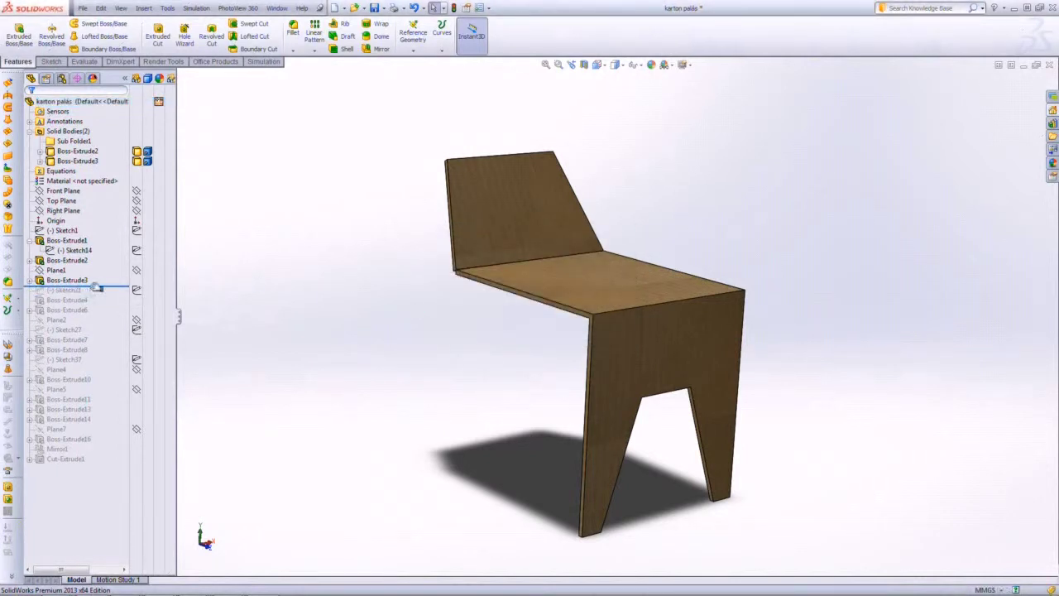
drag(97, 287, 99, 307)
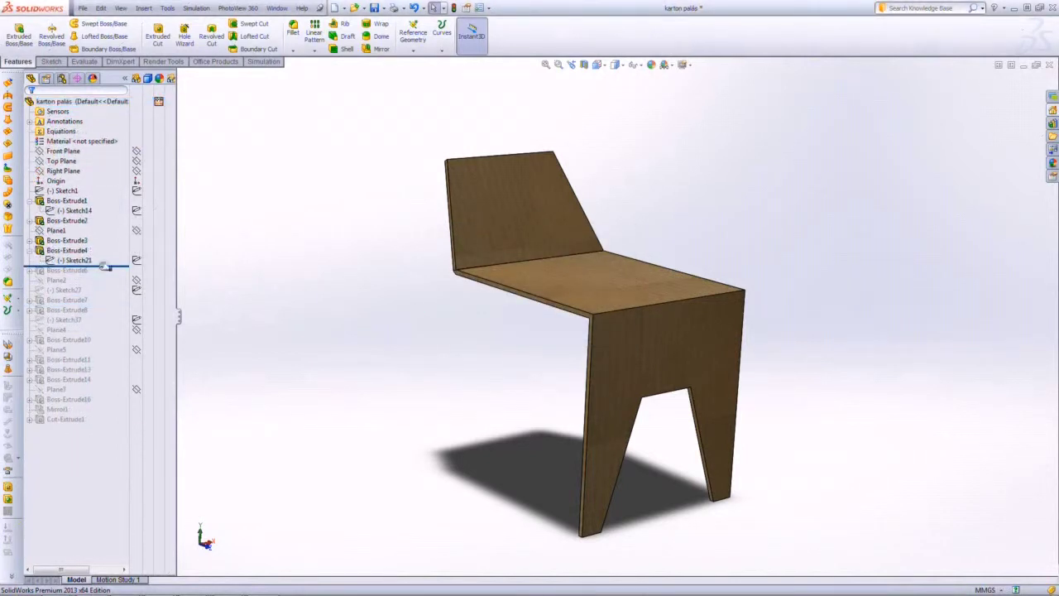
drag(105, 266, 106, 296)
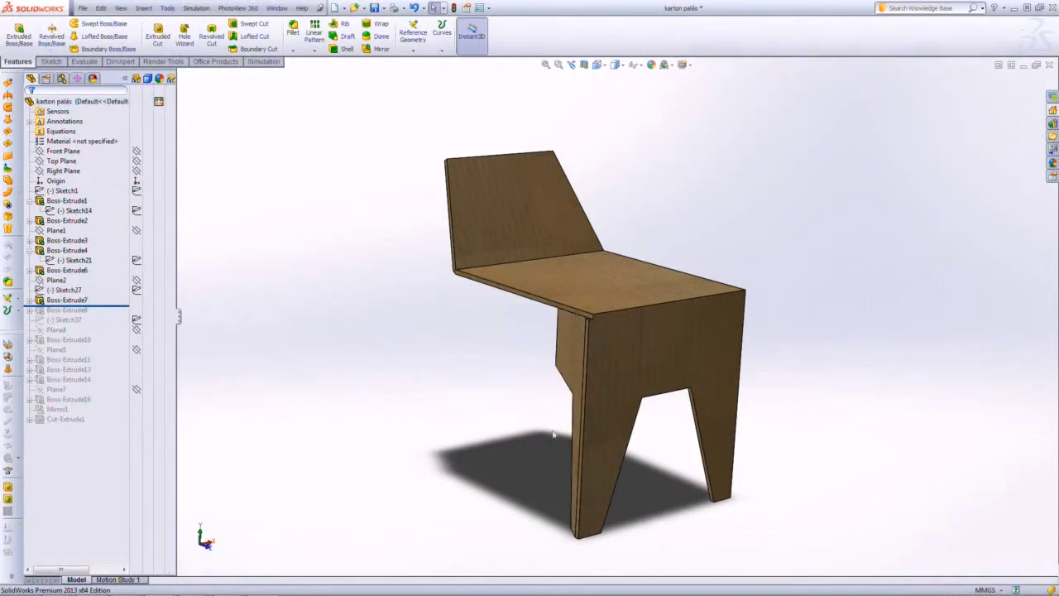
mouse_move(553, 433)
middle_down()
mouse_move(558, 392)
mouse_move(365, 372)
middle_up()
Roll the history forward to add the Boss-Extrude10 and Boss-Extrude11 panels
click(137, 319)
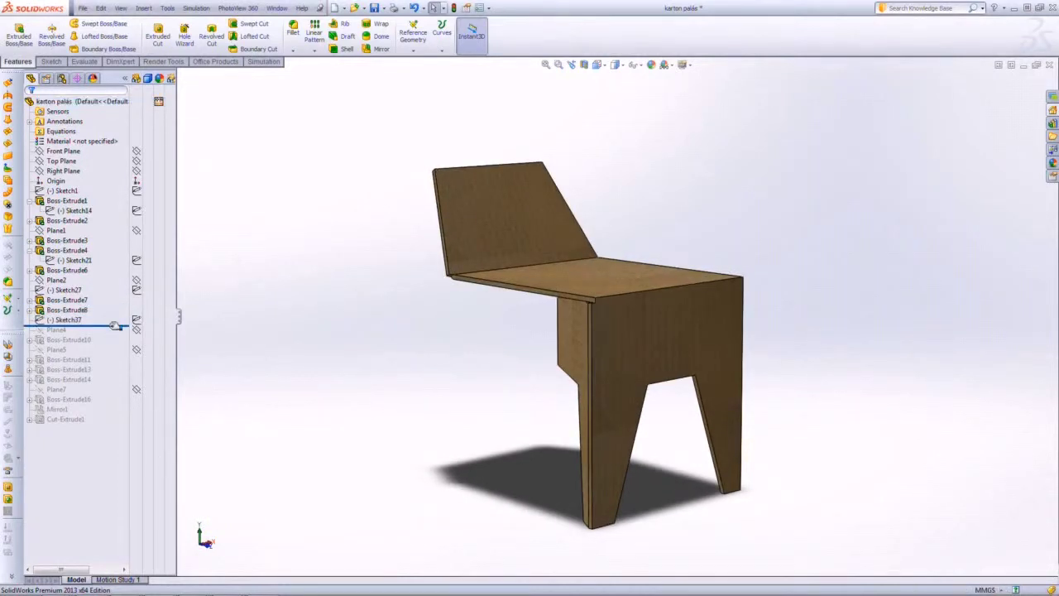
drag(115, 325, 117, 346)
middle_drag(388, 298, 468, 313)
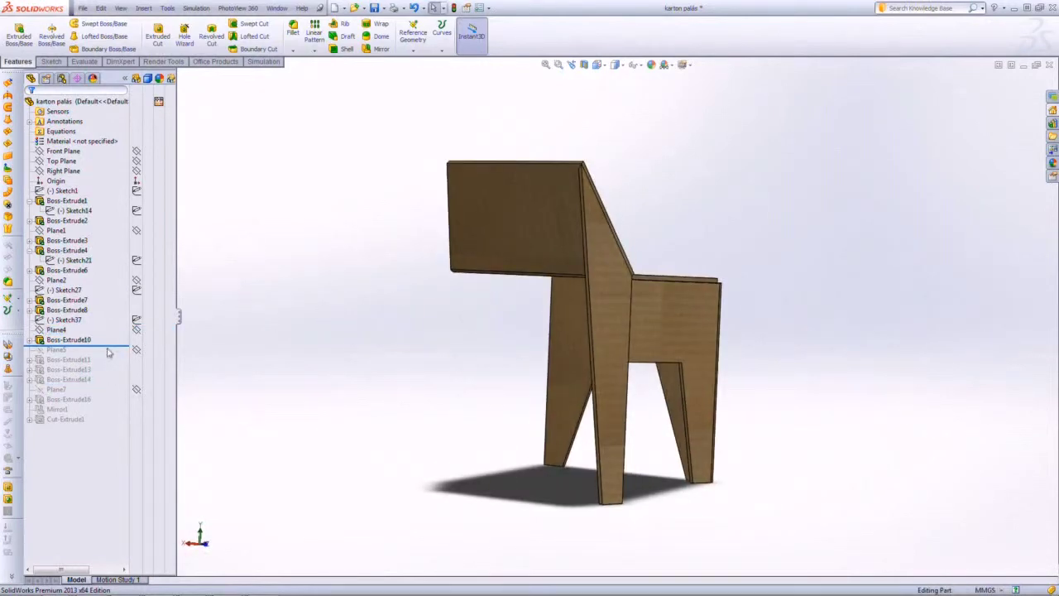
drag(109, 349, 114, 366)
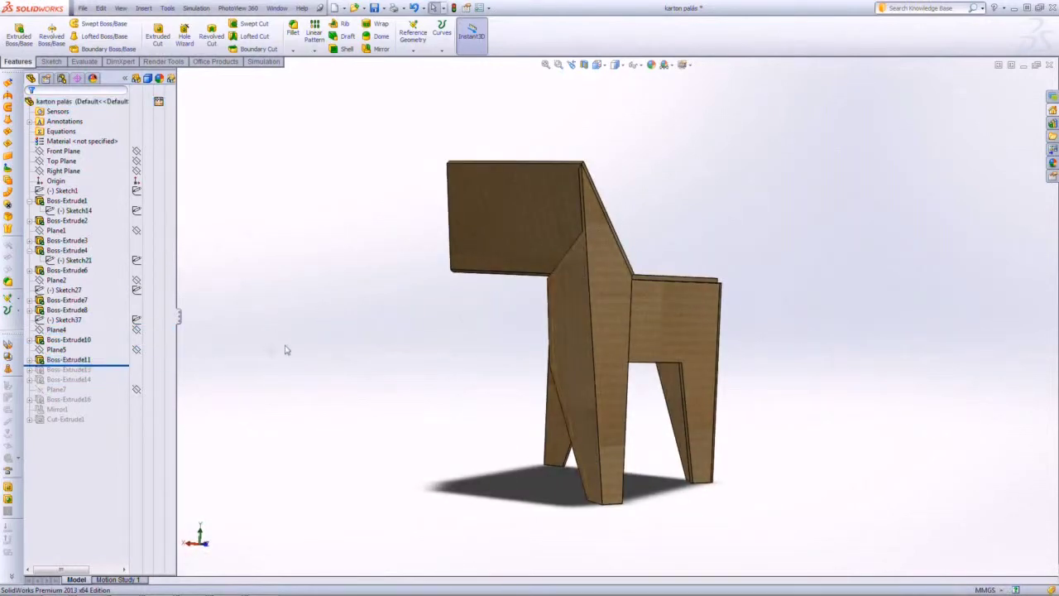
middle_drag(286, 351, 348, 345)
Roll forward through Boss-Extrude13–16 and Mirror1 to below Cut-Extrude1, restoring the handle slot
drag(106, 365, 106, 383)
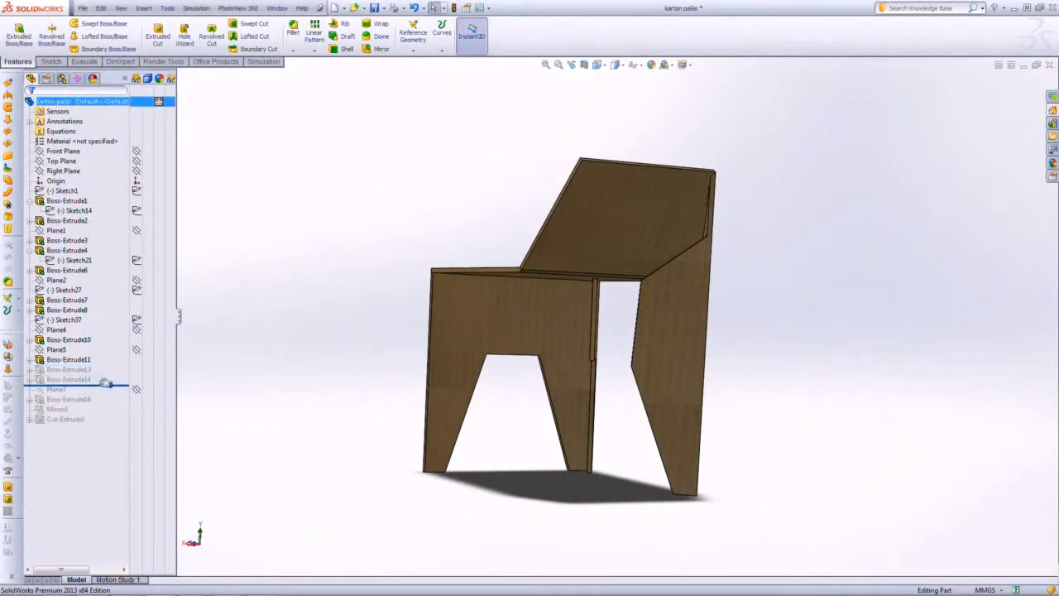
middle_drag(530, 367, 603, 343)
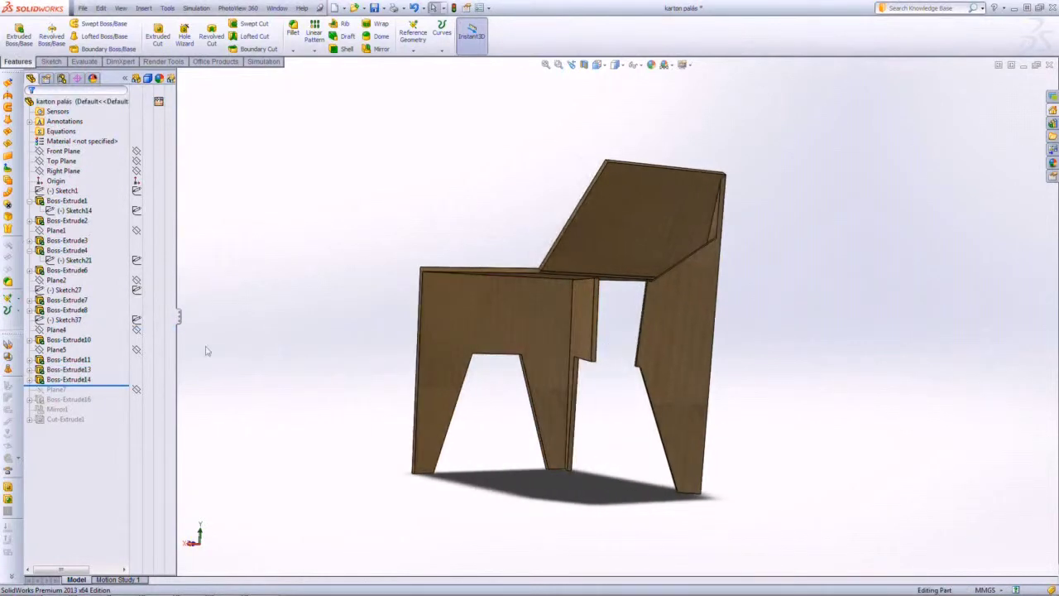
drag(113, 387, 114, 401)
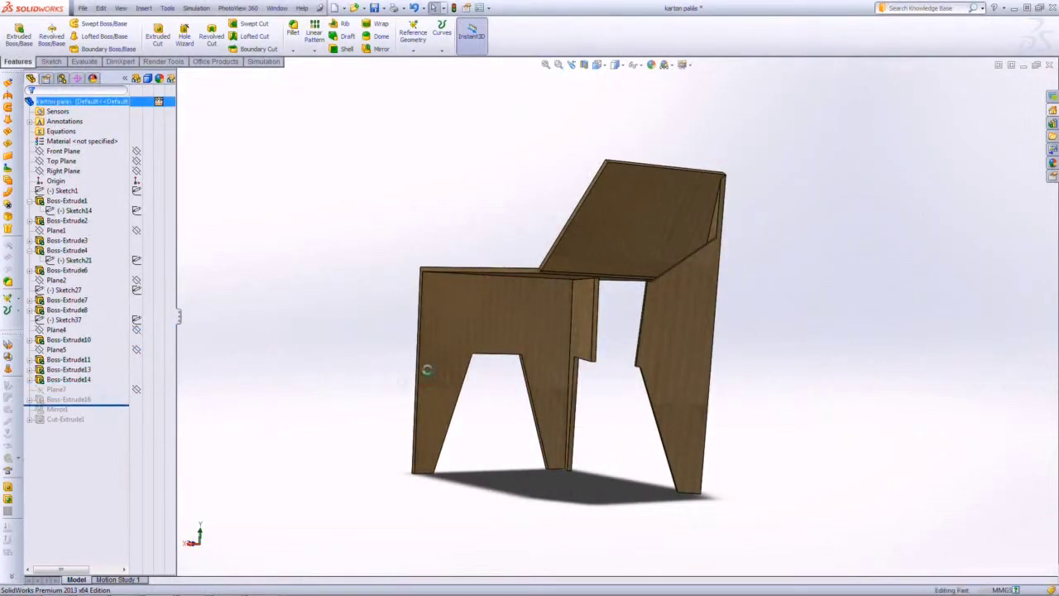
mouse_move(427, 370)
middle_down()
mouse_move(530, 367)
mouse_move(404, 351)
mouse_move(290, 365)
middle_up()
drag(114, 408, 122, 425)
mouse_move(372, 397)
middle_down()
mouse_move(489, 377)
mouse_move(874, 380)
mouse_move(837, 414)
mouse_move(794, 369)
mouse_move(652, 418)
middle_up()
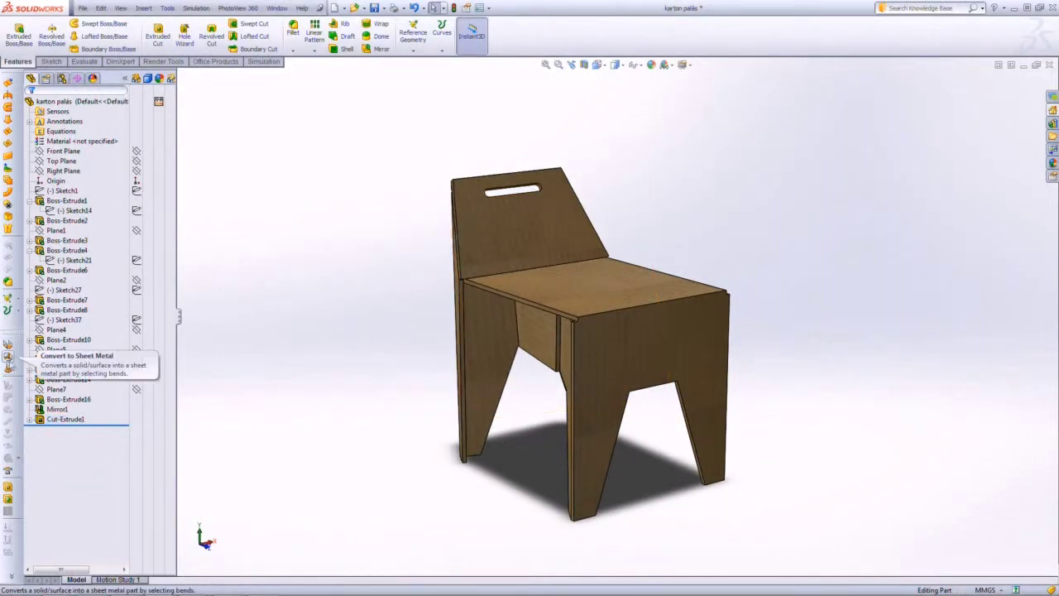
Start Convert To Sheet Metal with the seat as fixed face, marking seat and corner edges as bends
click(8, 362)
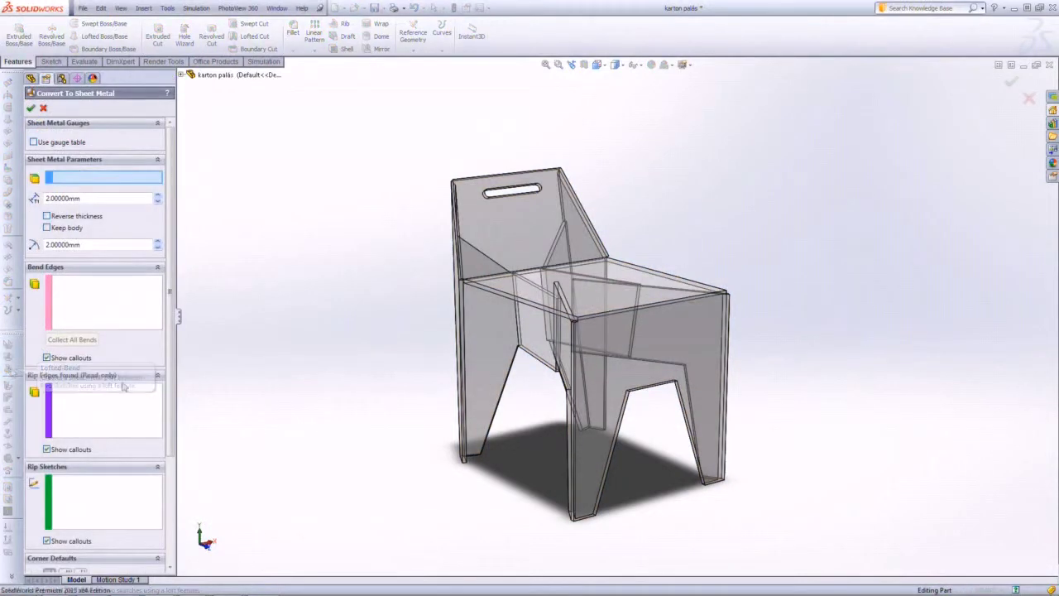
click(580, 297)
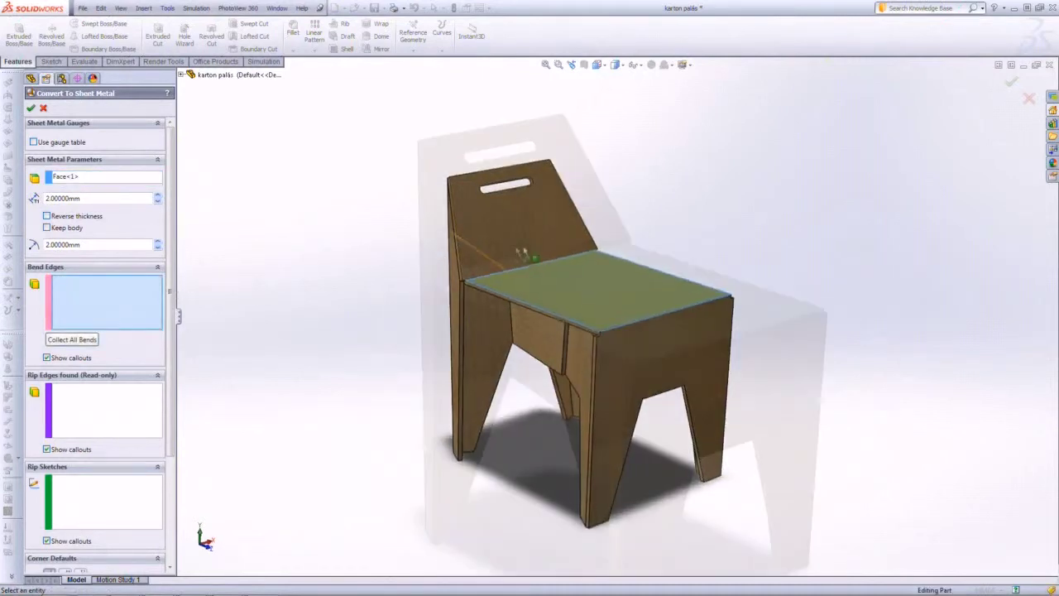
scroll(501, 277, up, 5)
click(497, 279)
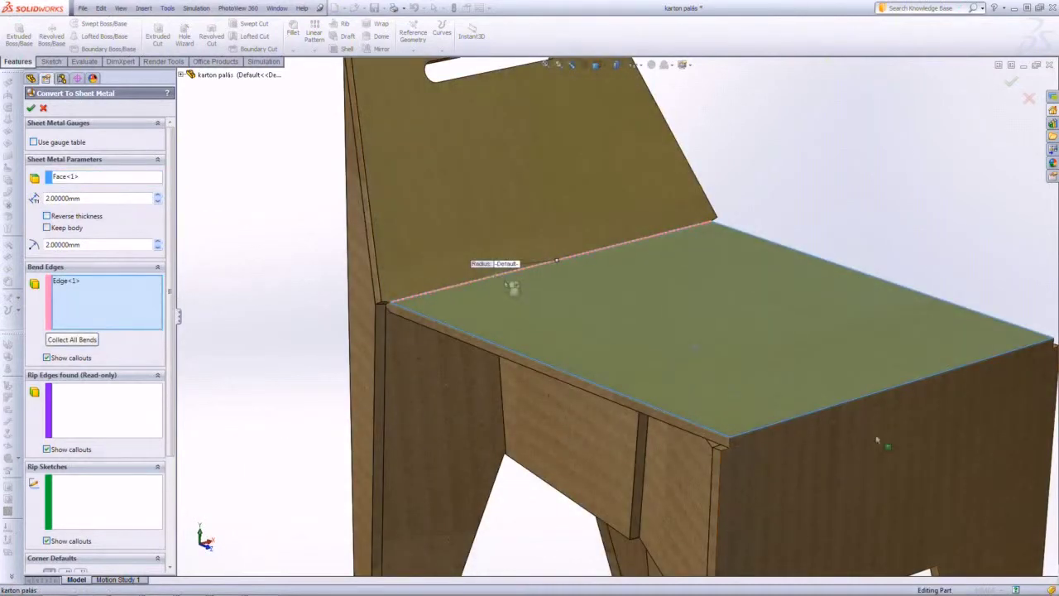
click(812, 418)
click(719, 480)
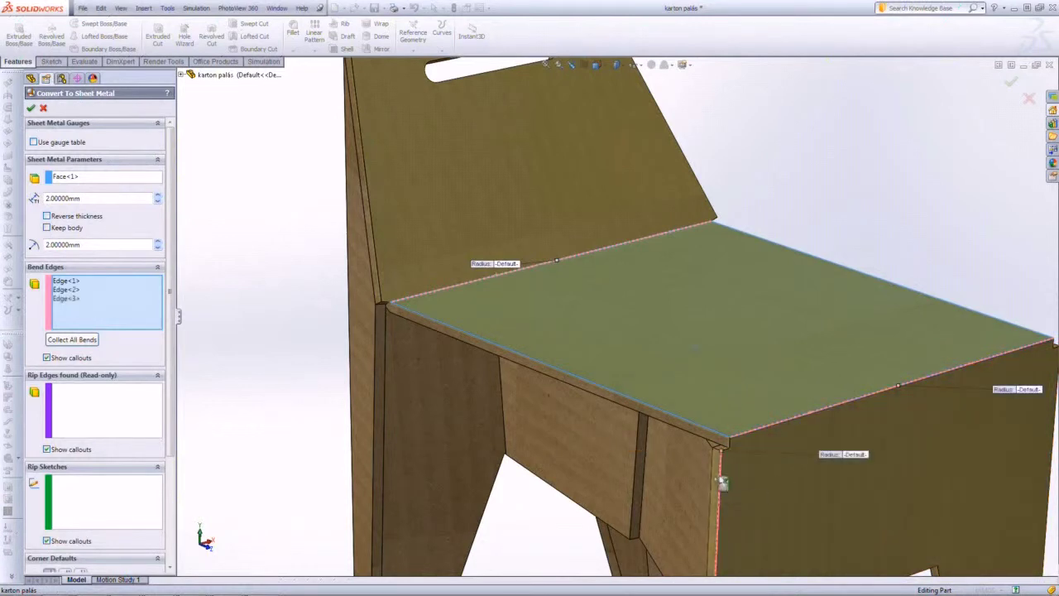
click(720, 478)
Add the front corner vertical edges of the chair as bends
scroll(809, 406, down, 5)
middle_drag(809, 406, 639, 364)
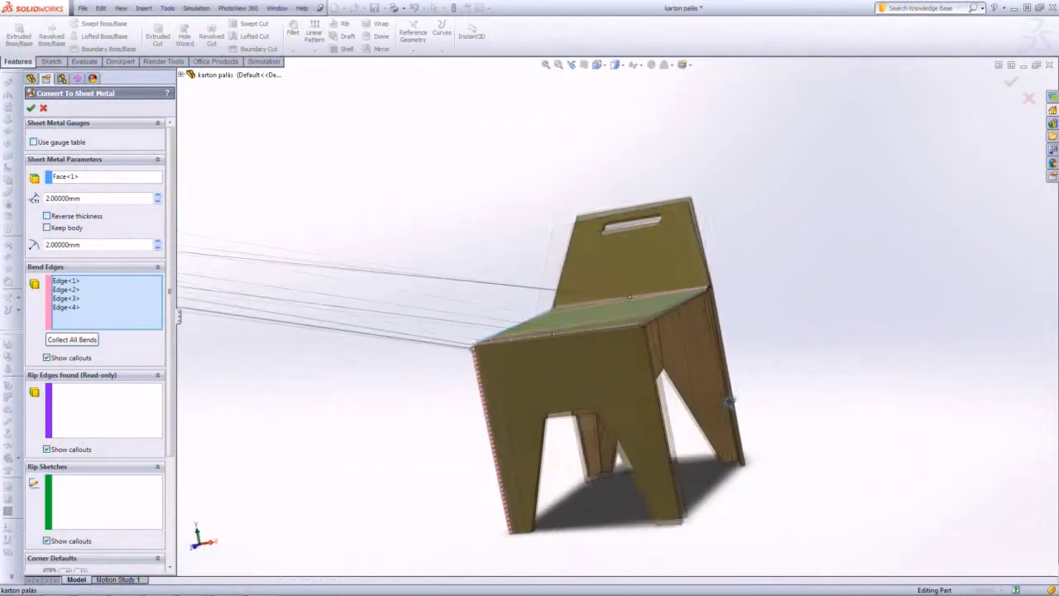
scroll(639, 364, up, 5)
scroll(642, 356, up, 3)
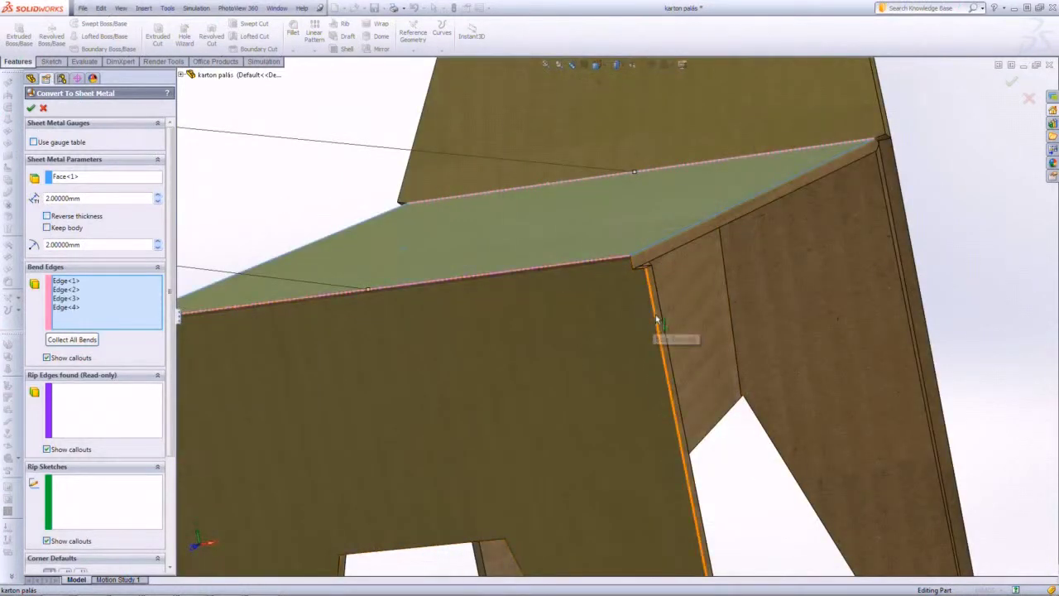
click(658, 321)
scroll(658, 319, down, 4)
middle_drag(658, 319, 660, 321)
scroll(660, 321, up, 4)
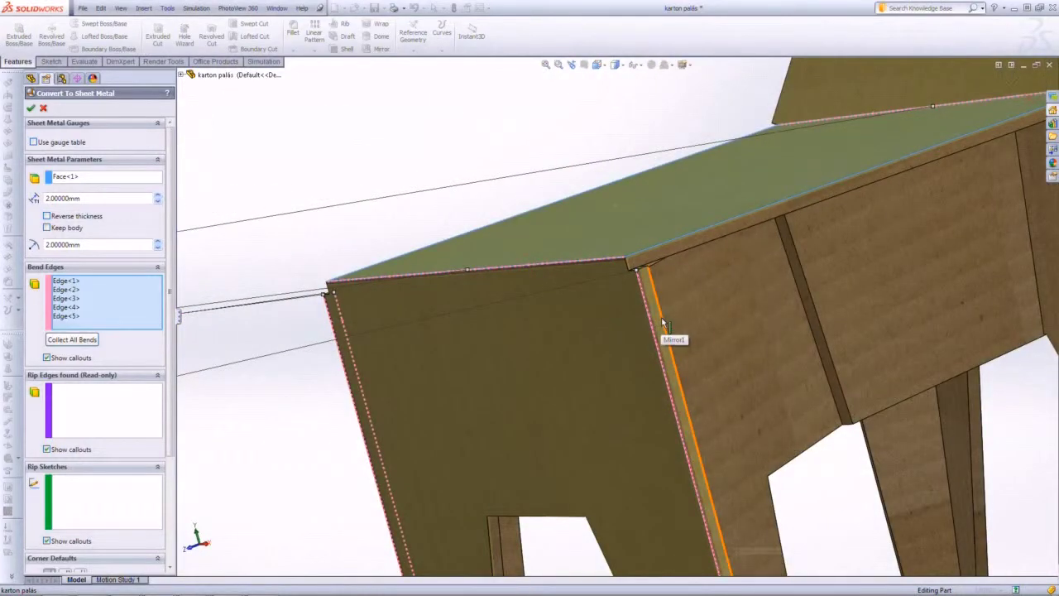
click(662, 323)
Add the back corner and inner corner edges as bends
scroll(745, 306, down, 4)
middle_drag(811, 296, 805, 232)
scroll(804, 227, up, 2)
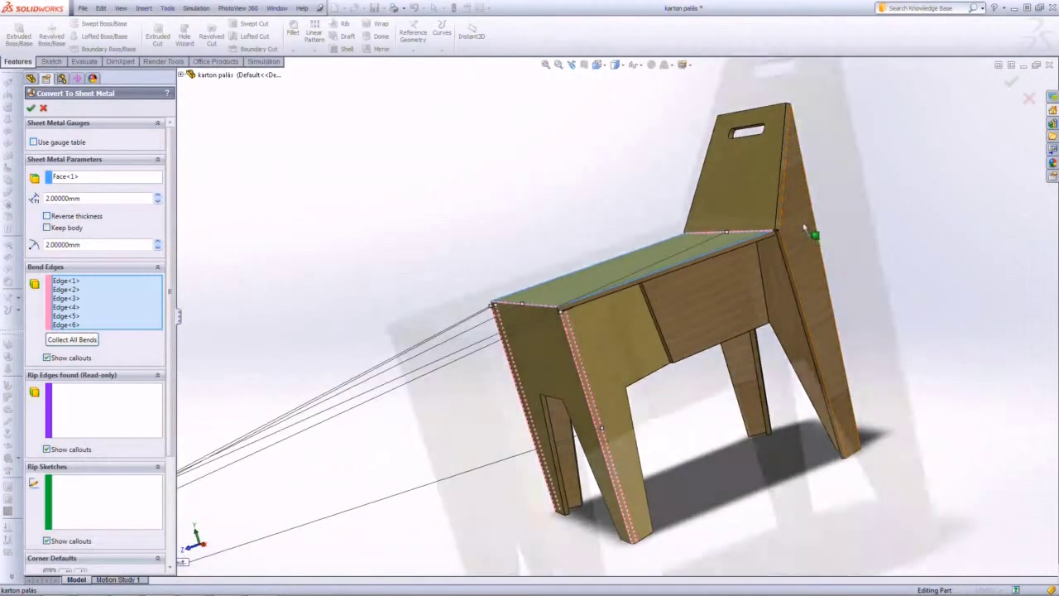
scroll(805, 228, up, 3)
click(889, 173)
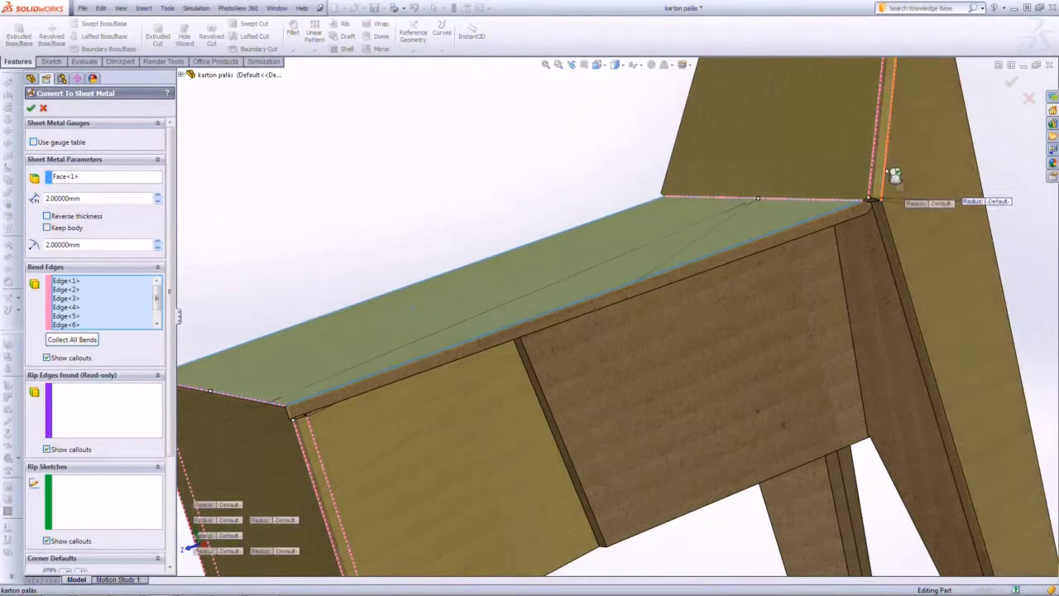
scroll(894, 175, down, 4)
middle_drag(890, 201, 745, 249)
scroll(522, 323, up, 4)
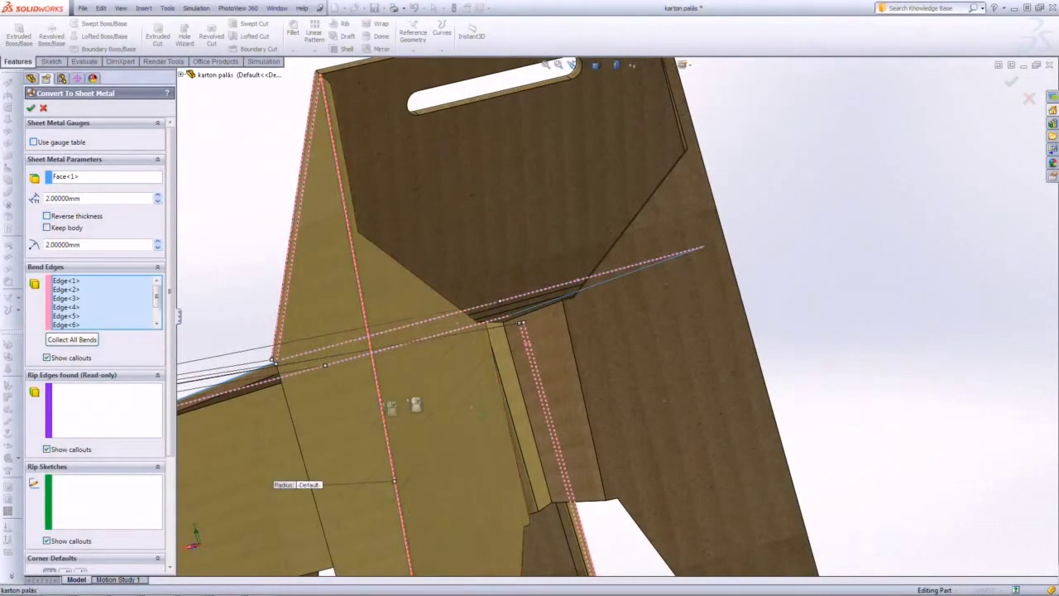
mouse_move(284, 485)
middle_down()
mouse_move(487, 397)
mouse_move(379, 444)
middle_up()
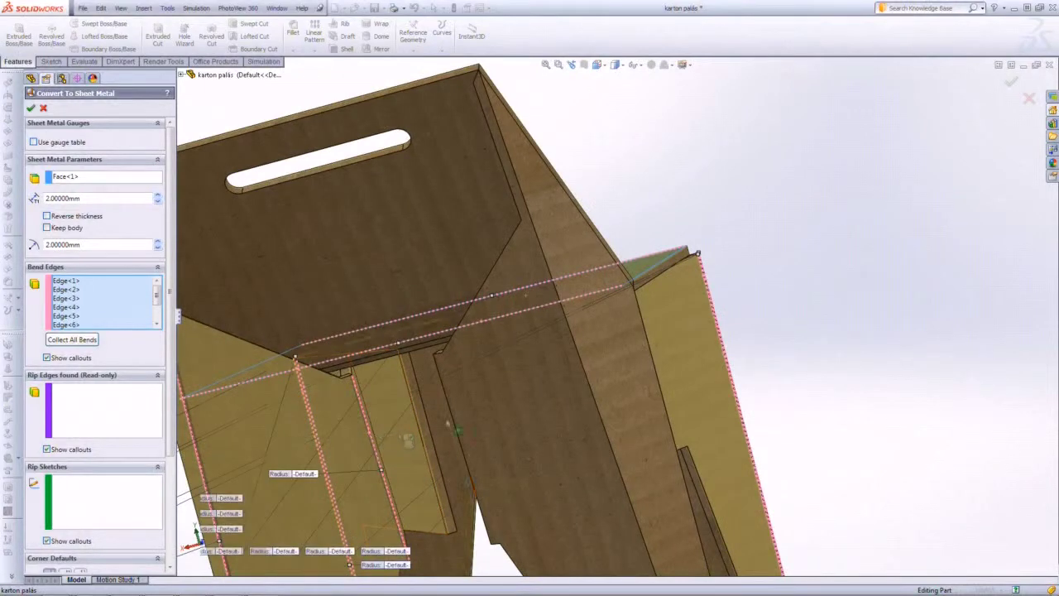
click(453, 422)
Collect all bends and confirm the conversion with 2 mm thickness and 2 mm bend radius
click(604, 305)
middle_drag(604, 304, 636, 254)
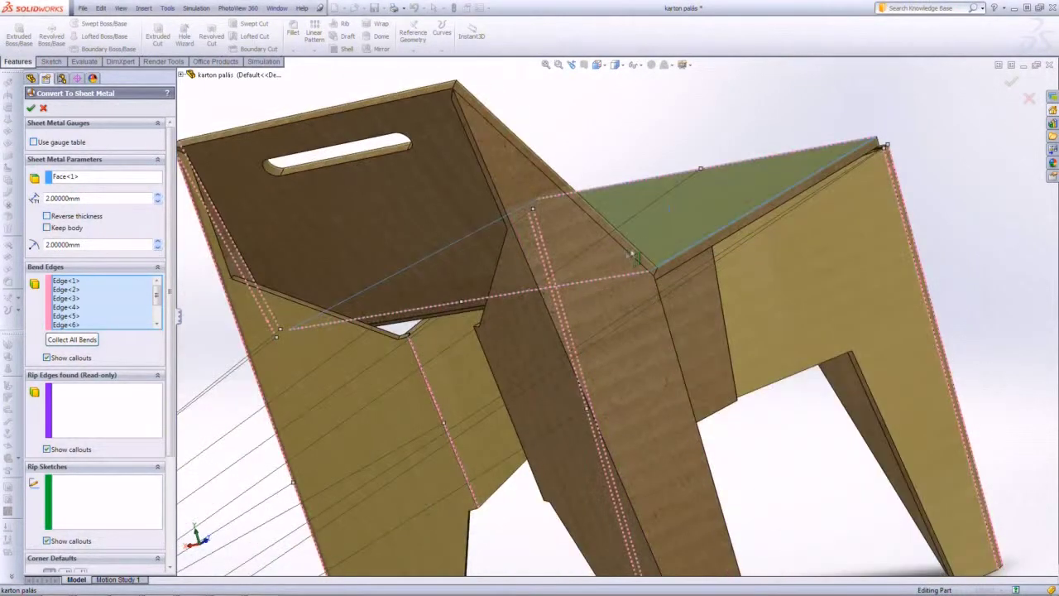
scroll(635, 254, down, 2)
scroll(636, 251, down, 2)
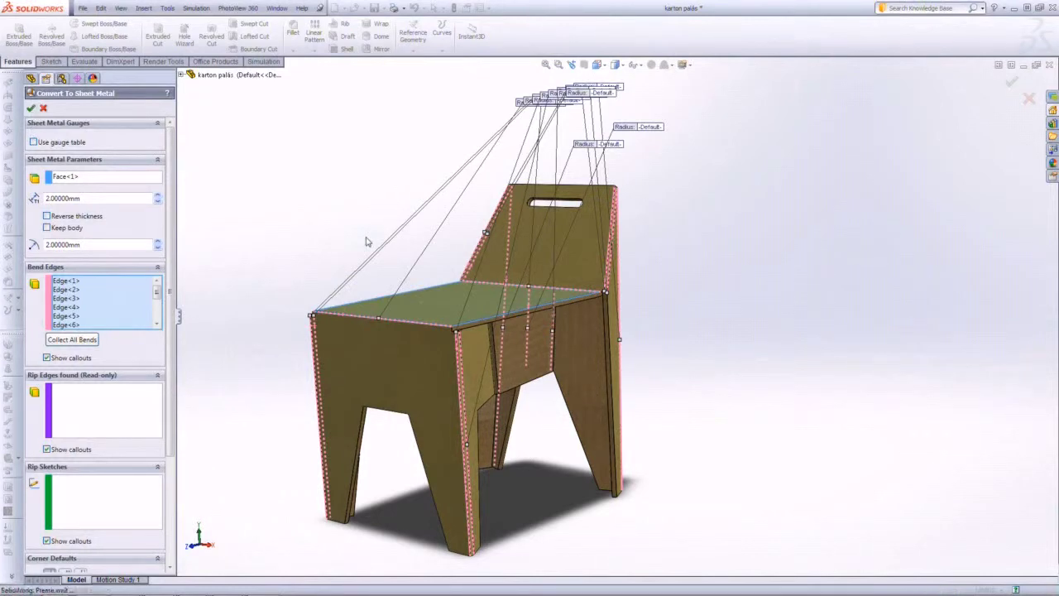
key(Return)
mouse_move(368, 242)
middle_down()
mouse_move(343, 208)
mouse_move(284, 253)
mouse_move(259, 302)
mouse_move(436, 286)
mouse_move(499, 231)
mouse_move(621, 194)
mouse_move(472, 420)
mouse_move(496, 348)
middle_up()
scroll(493, 361, down, 5)
Orbit the sheet metal chair from its underside to an upright three-quarter view
scroll(497, 348, up, 3)
middle_drag(568, 442, 496, 463)
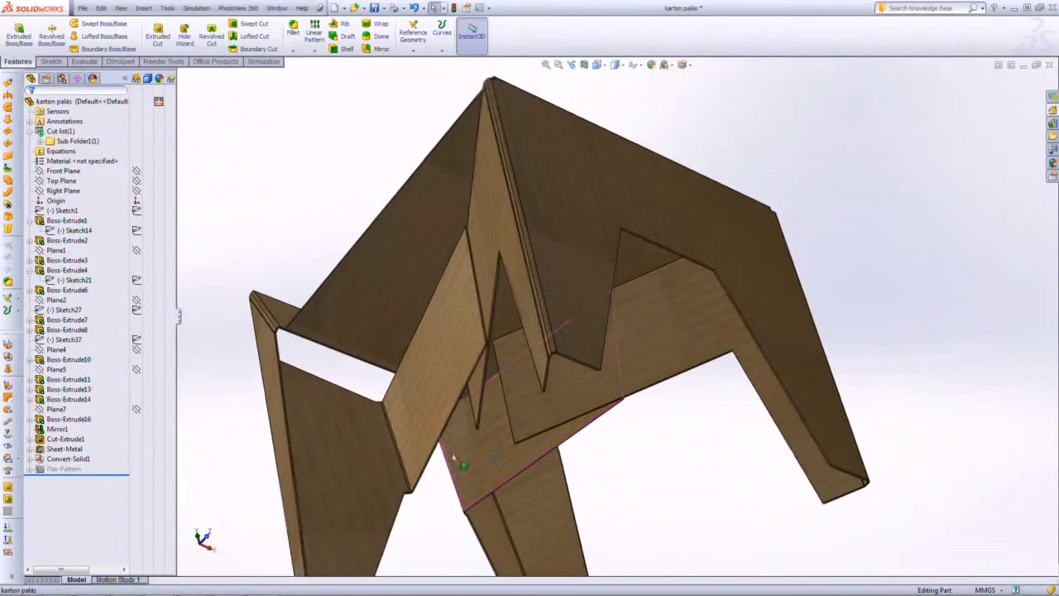
scroll(497, 463, down, 4)
scroll(664, 263, up, 4)
mouse_move(664, 263)
middle_down()
mouse_move(613, 360)
mouse_move(662, 439)
mouse_move(662, 379)
middle_up()
scroll(667, 448, down, 3)
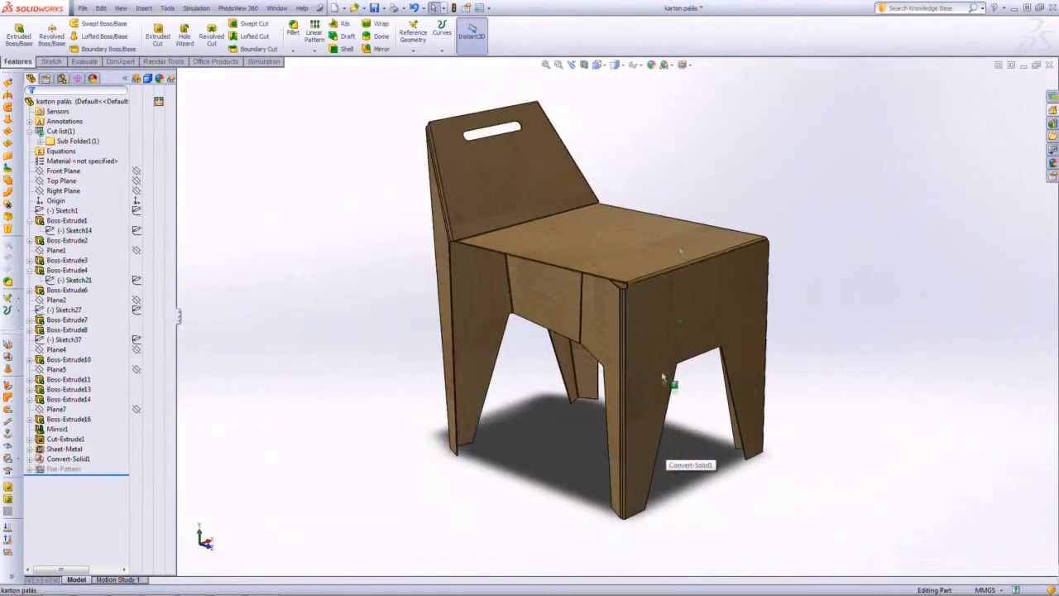
middle_drag(678, 184, 663, 186)
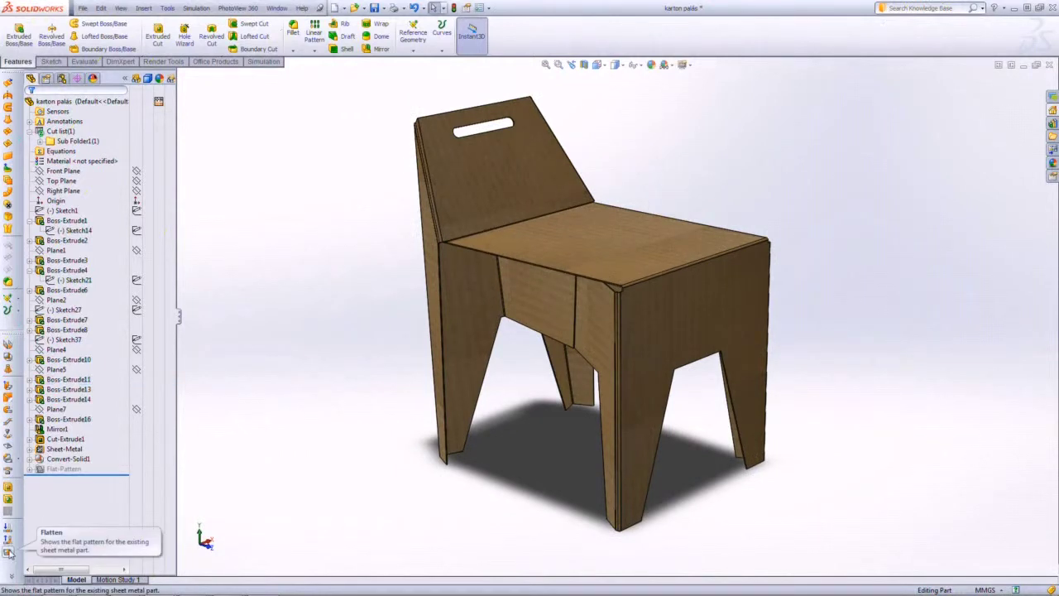
Flatten the chair into its cardboard net and rotate the flat pattern to inspect it
click(9, 553)
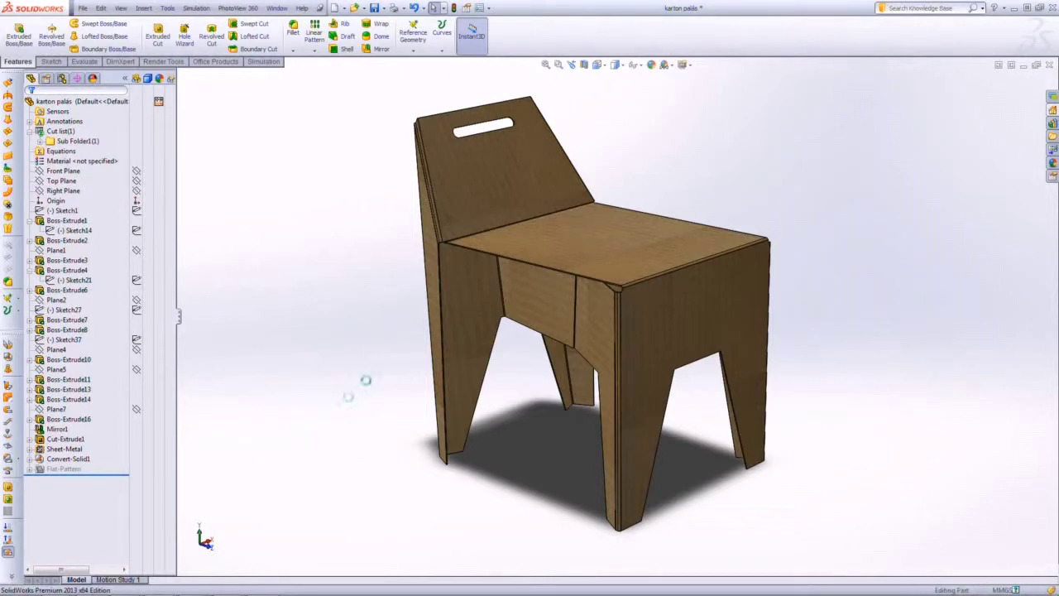
scroll(492, 296, down, 3)
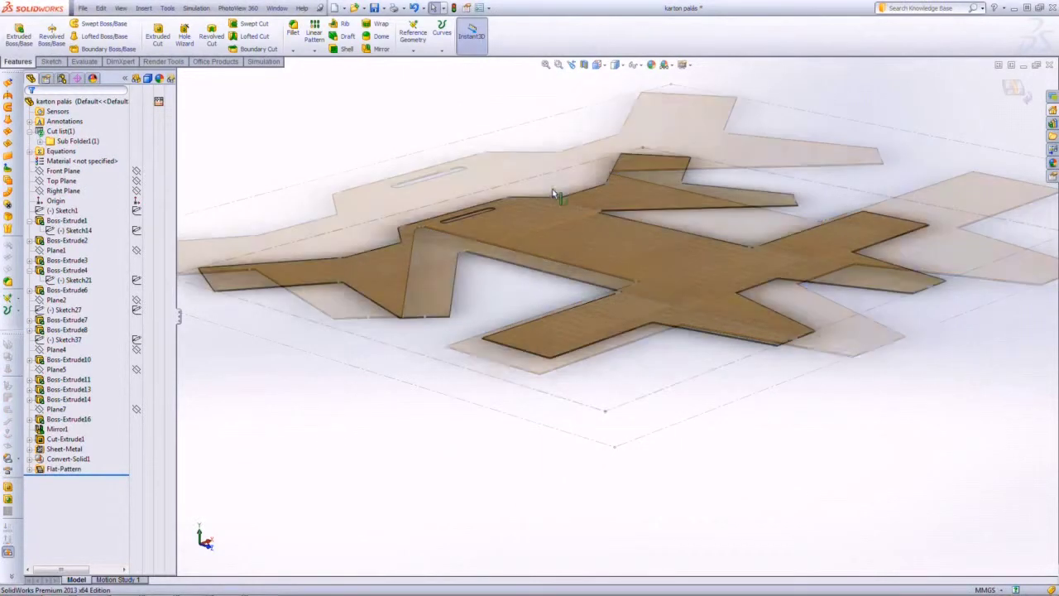
middle_drag(555, 198, 563, 256)
scroll(568, 307, down, 2)
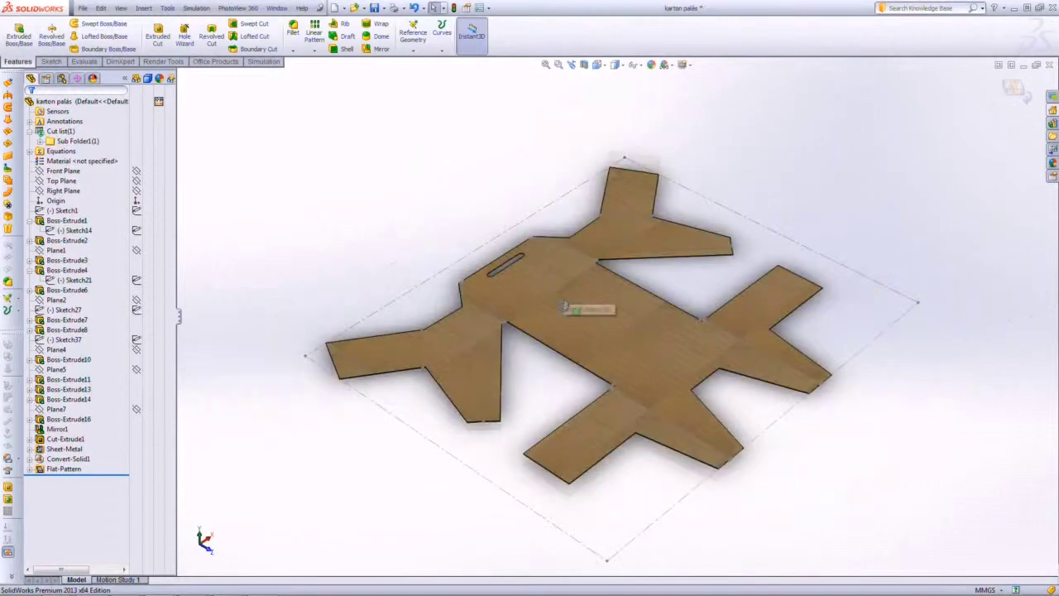
mouse_move(568, 307)
middle_down()
mouse_move(574, 378)
mouse_move(606, 422)
mouse_move(620, 237)
mouse_move(641, 296)
mouse_move(559, 394)
middle_up()
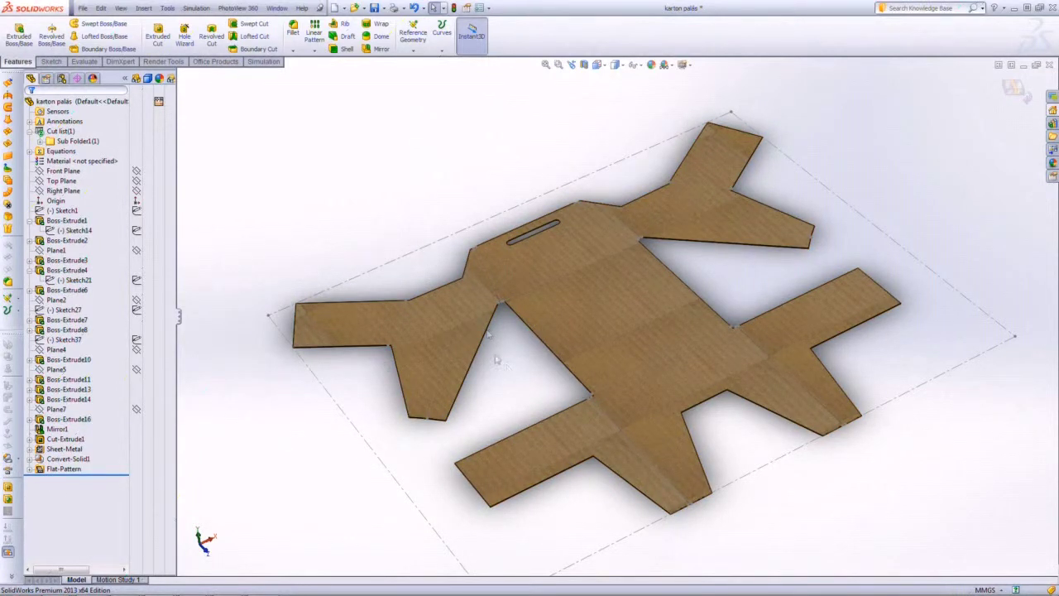
Save the part as 'karton palást' in Documents > Oktató videó, then start a new document
click(383, 7)
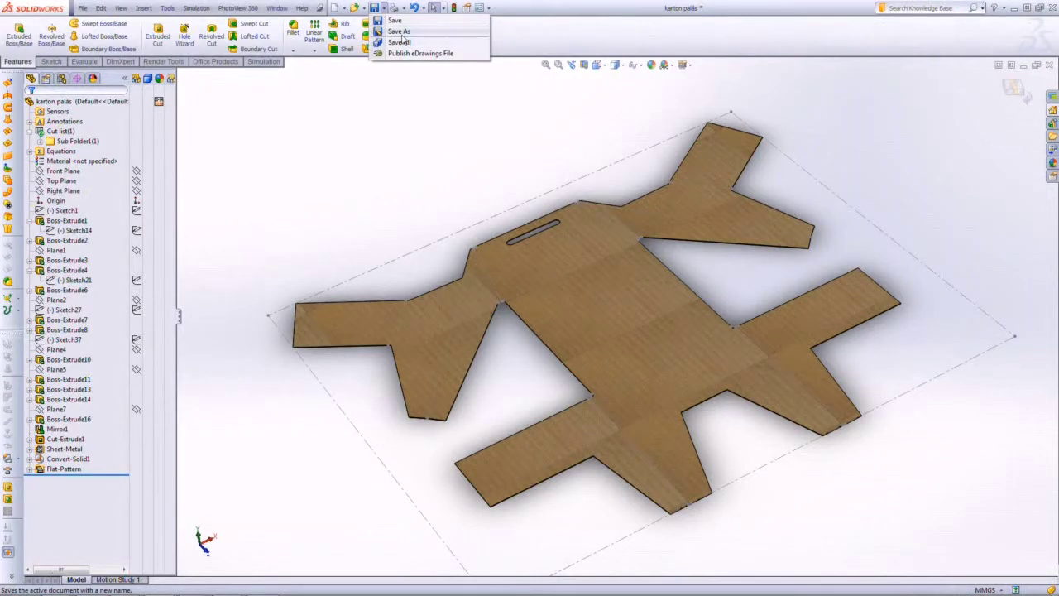
click(401, 32)
click(397, 242)
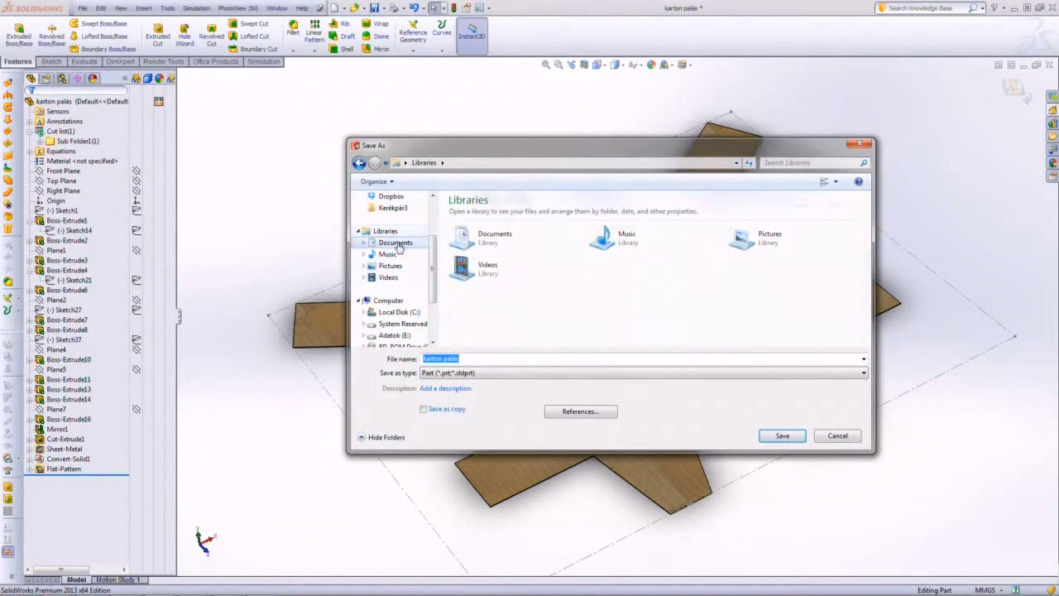
double_click(494, 301)
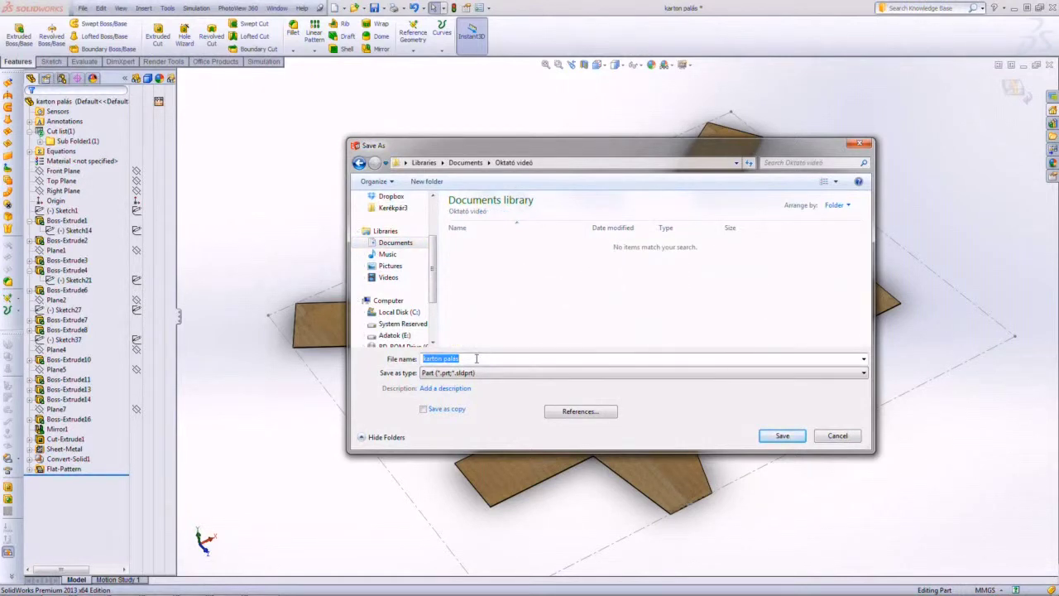
key(Return)
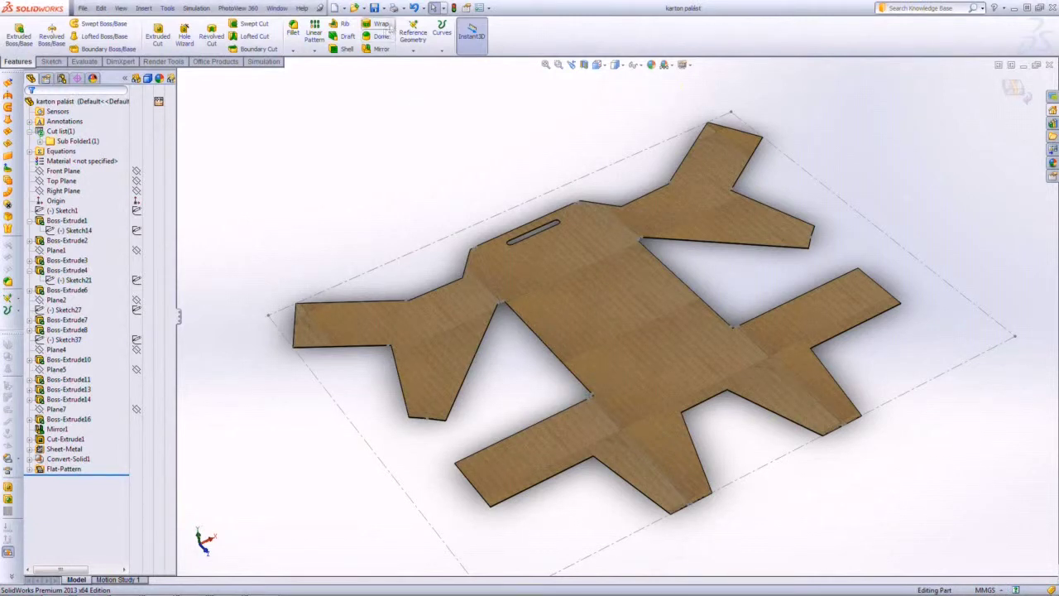
click(335, 7)
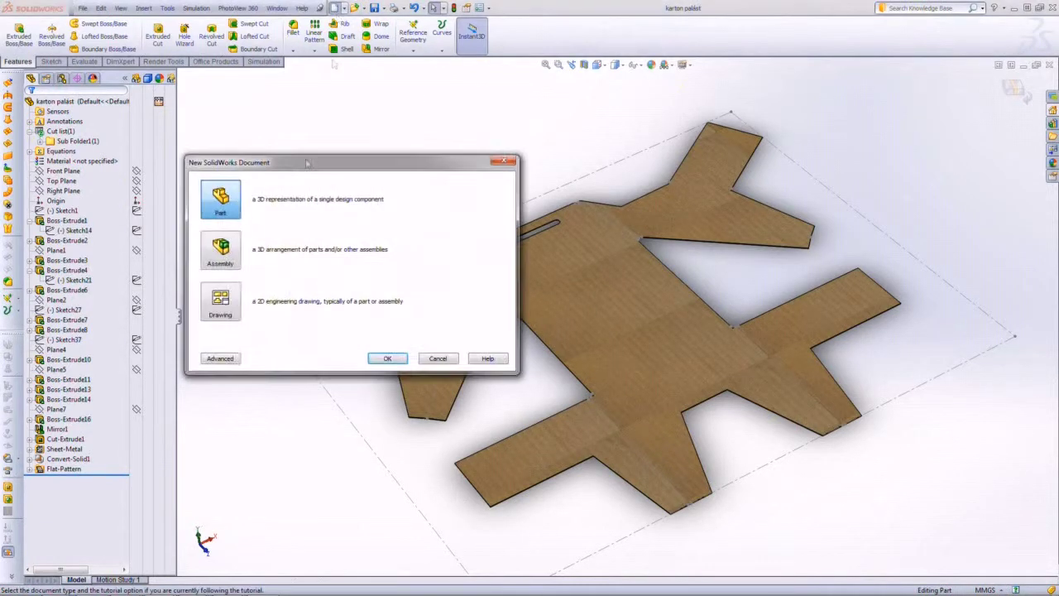
Create a new A0 (ISO) drawing and select the karton palást part file for the model view
click(230, 303)
click(382, 359)
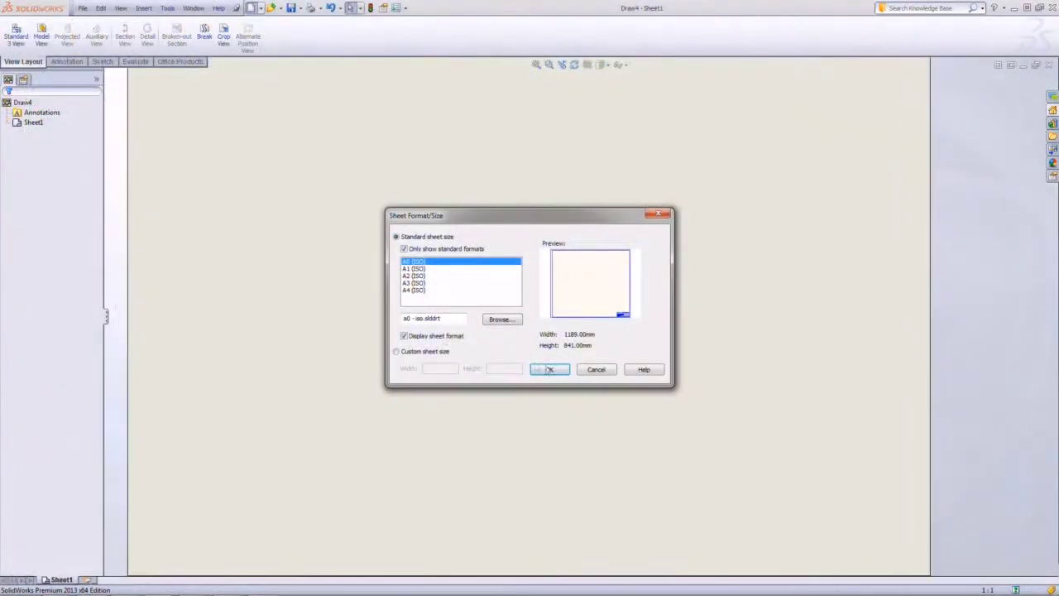
click(549, 370)
click(64, 203)
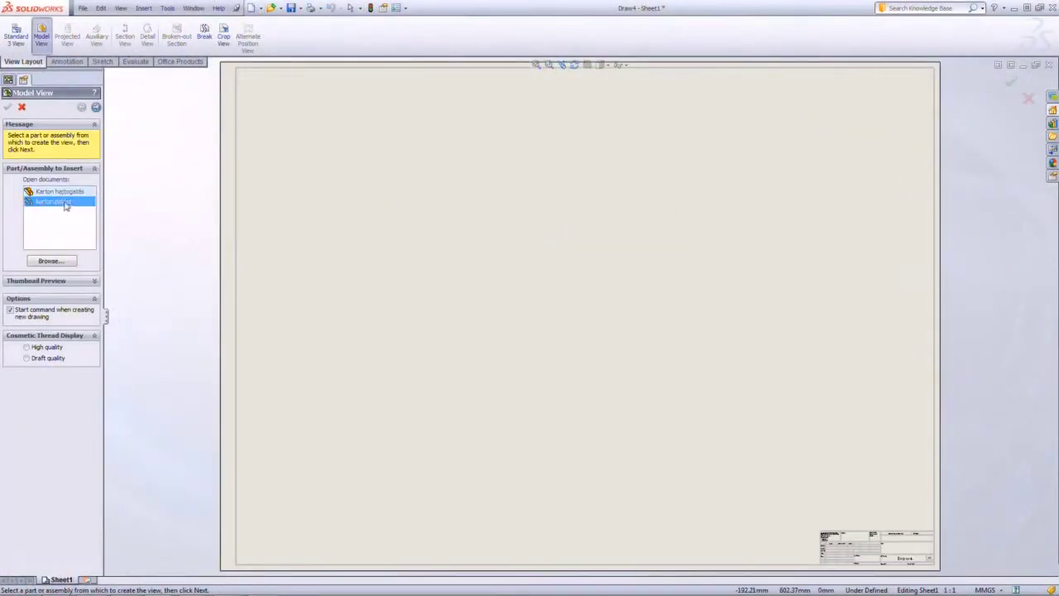
click(554, 279)
click(598, 303)
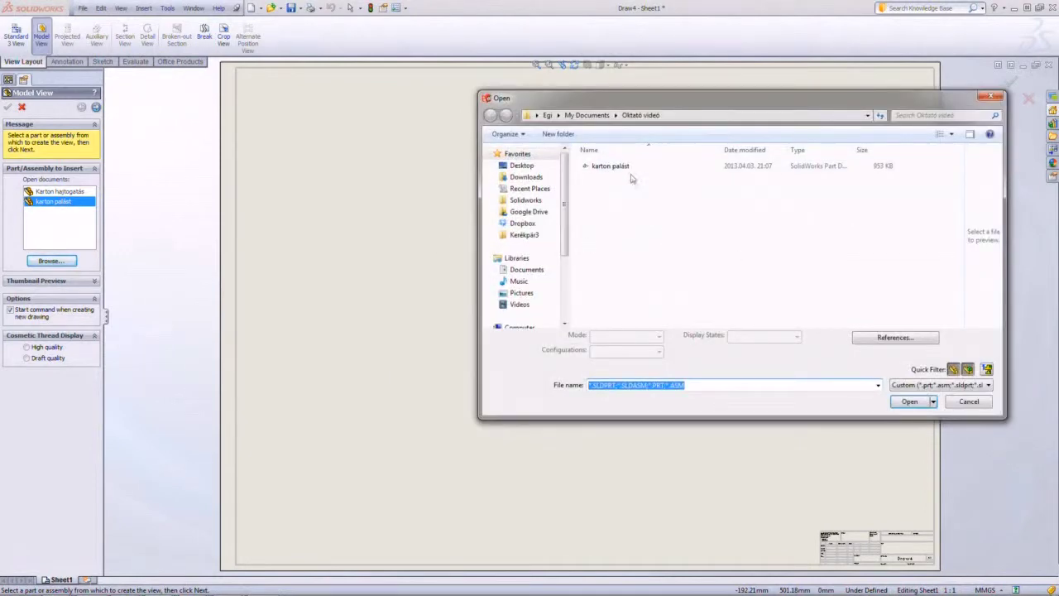
click(629, 167)
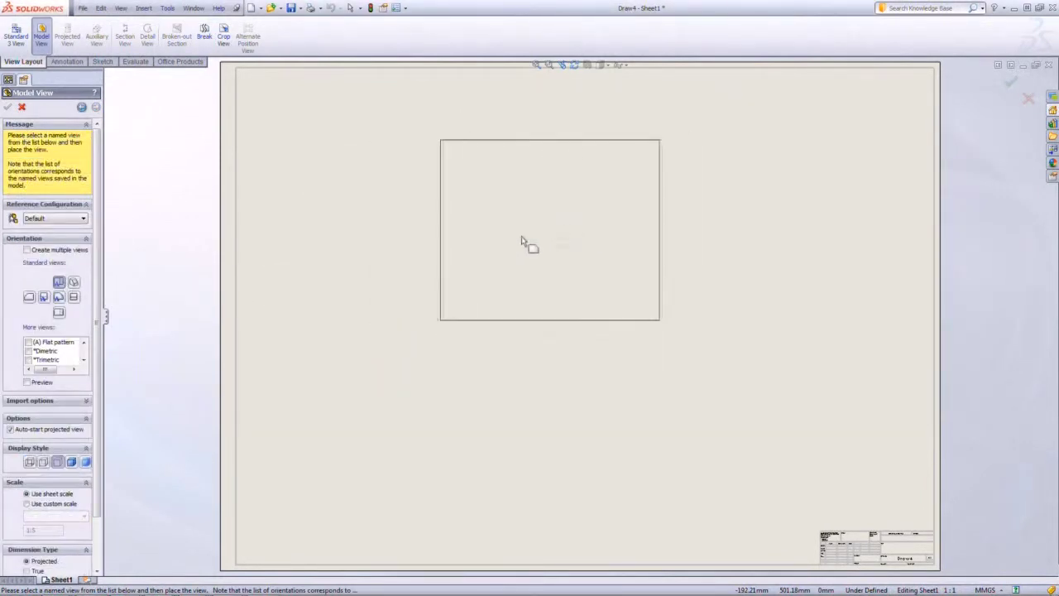
Place the karton palást flat pattern as Drawing View1 on Sheet1, skip projected views, and nudge it higher
click(539, 225)
scroll(571, 213, down, 2)
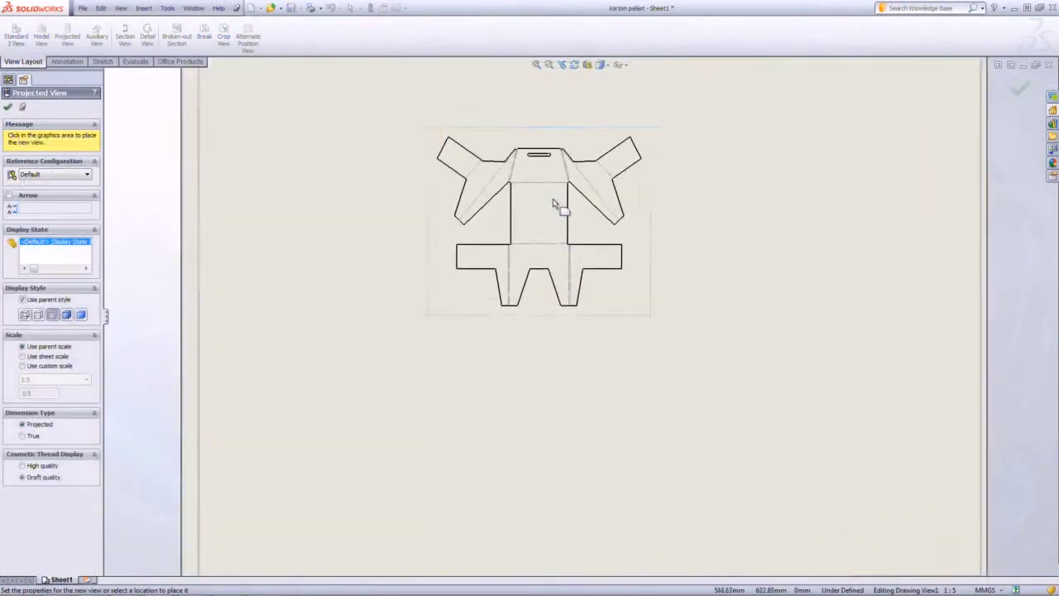
scroll(546, 204, down, 2)
scroll(580, 298, down, 2)
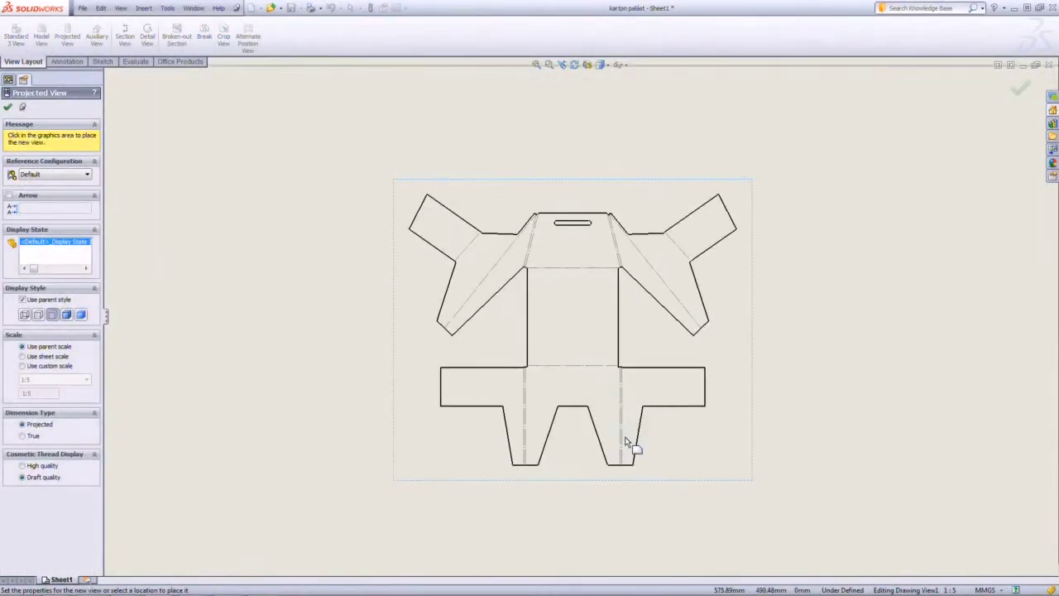
scroll(629, 442, down, 2)
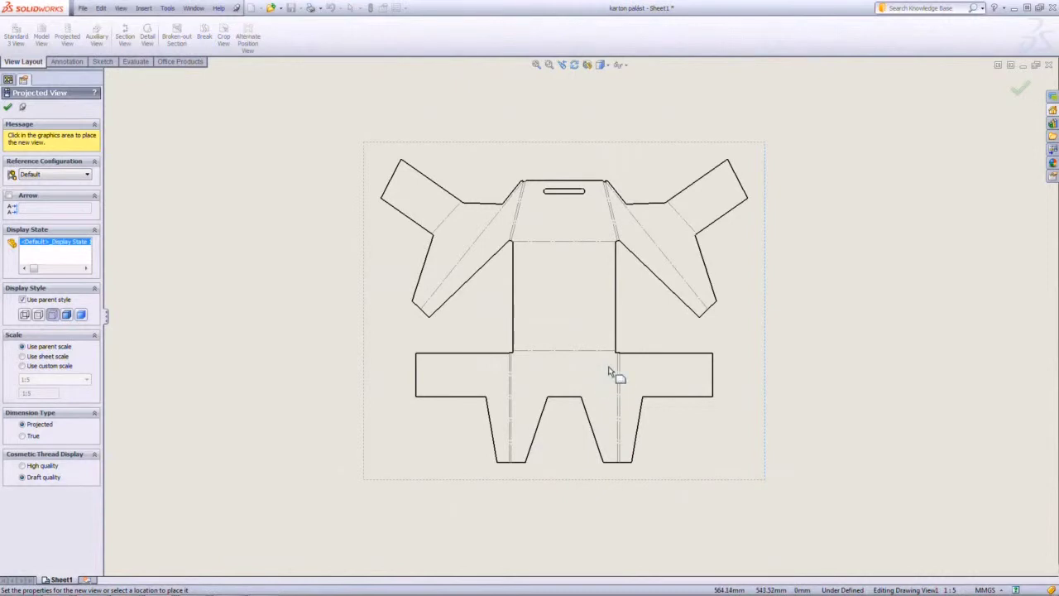
scroll(610, 372, down, 1)
scroll(610, 371, down, 1)
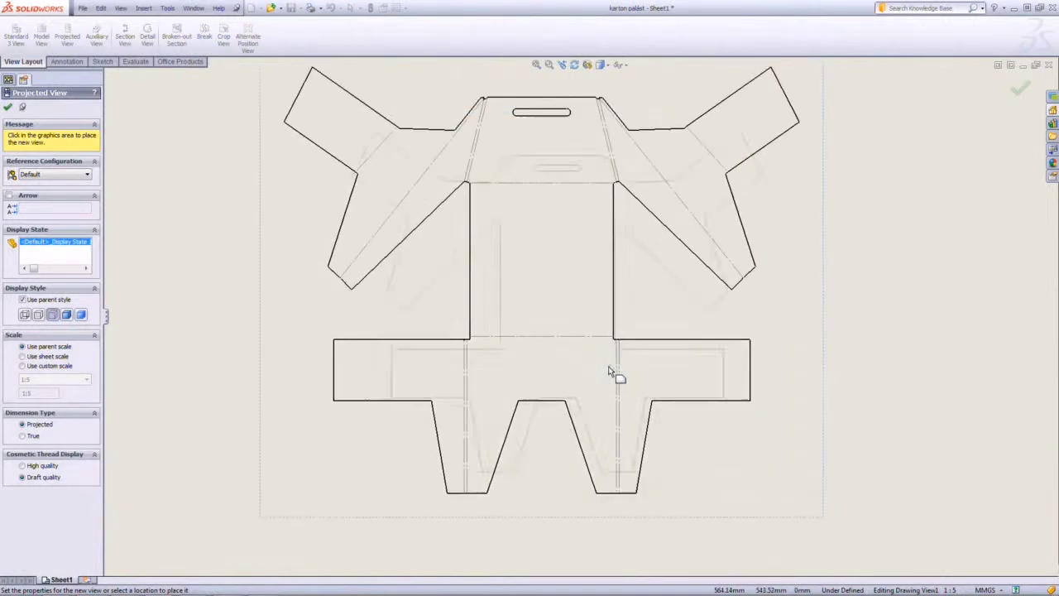
scroll(610, 368, down, 1)
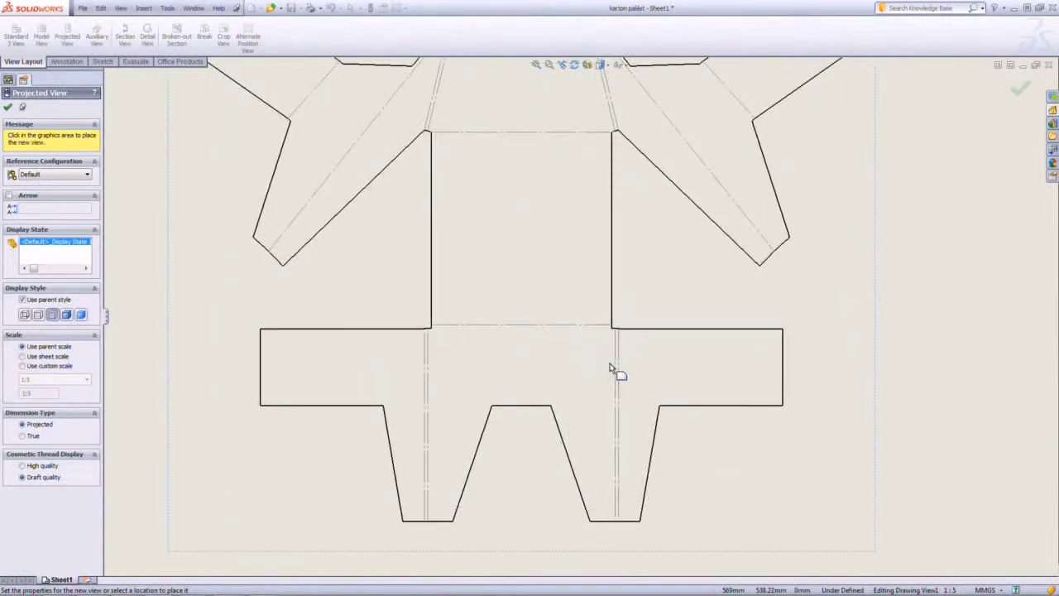
scroll(612, 368, up, 2)
key(Escape)
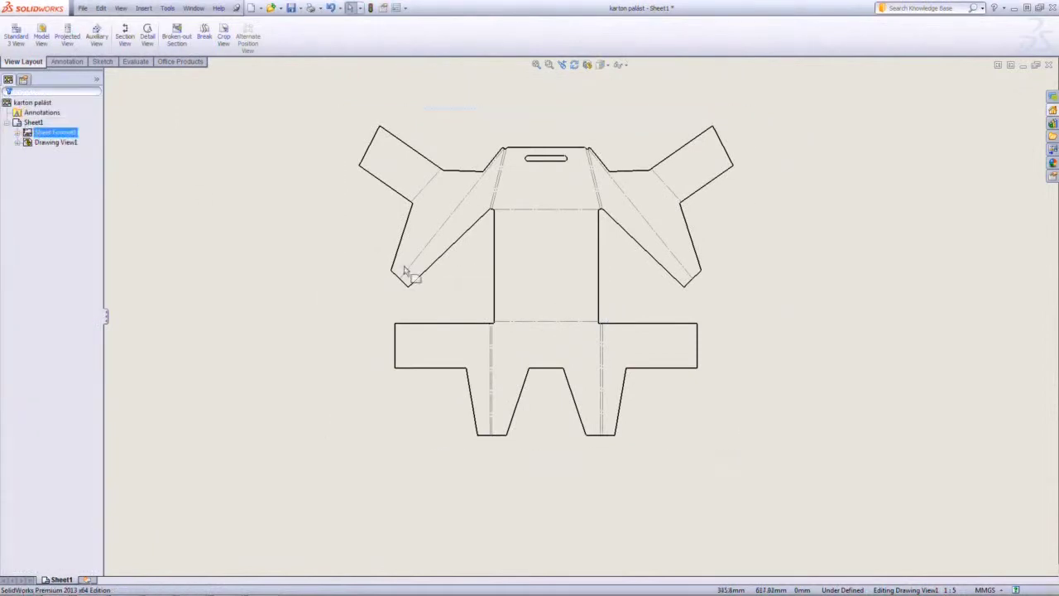
mouse_move(494, 248)
mouse_down()
mouse_move(493, 240)
mouse_move(486, 284)
mouse_up()
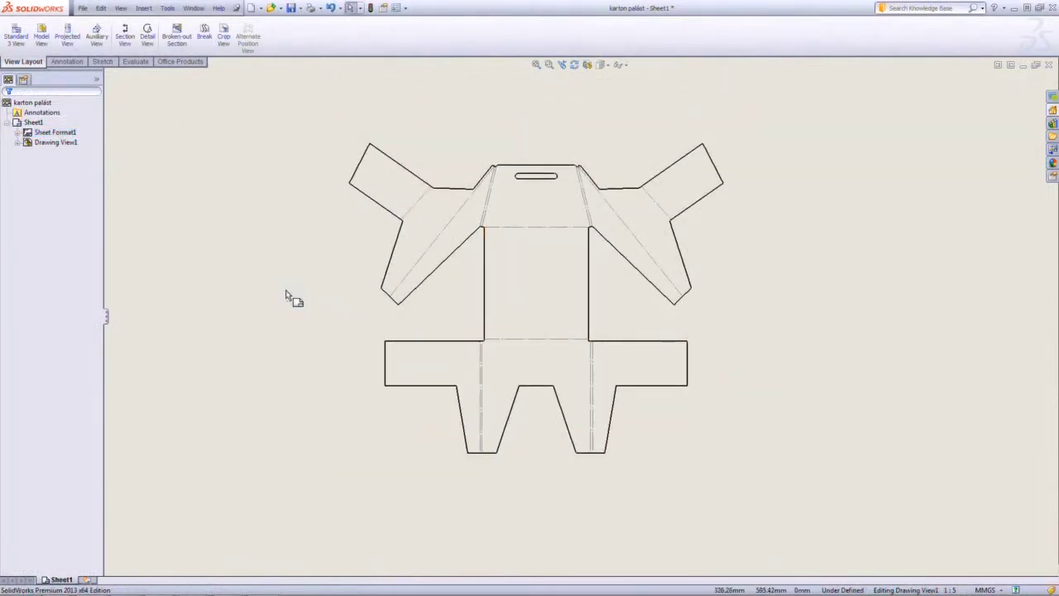